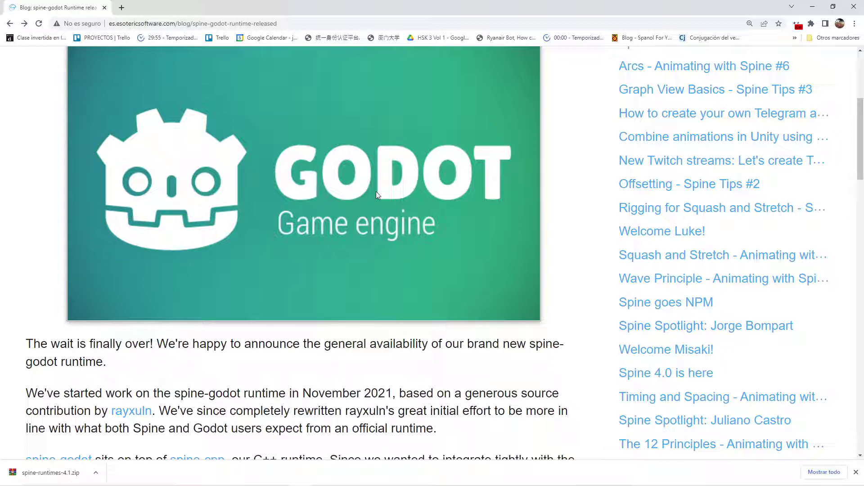
Read further down the spine-godot Runtime post, then switch to the 1 SPINE folder window.
scroll(373, 194, "down", 3)
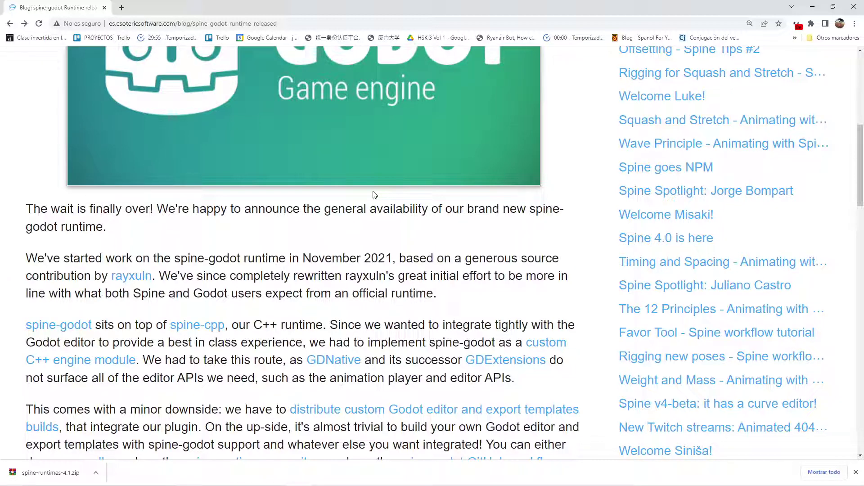
key("alt+Tab")
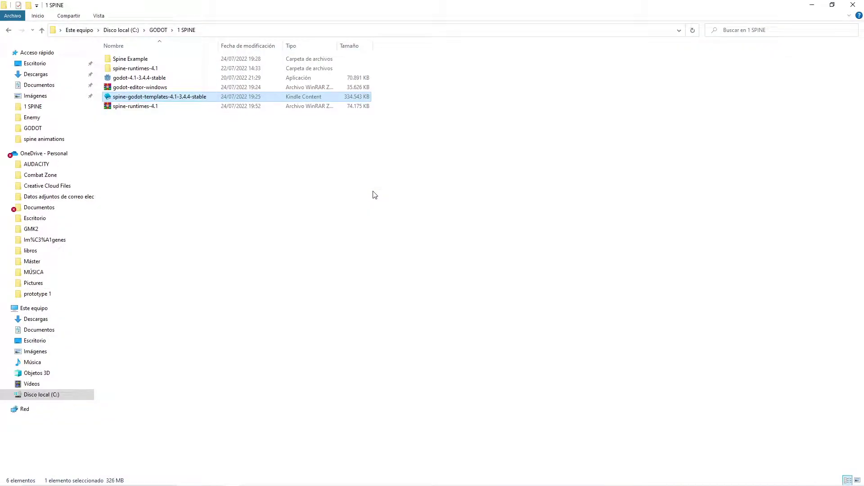
Select the godot-4.1-3.4.4-stable editor build in 1 SPINE, then return to the Chrome blog post.
left_click(132, 81)
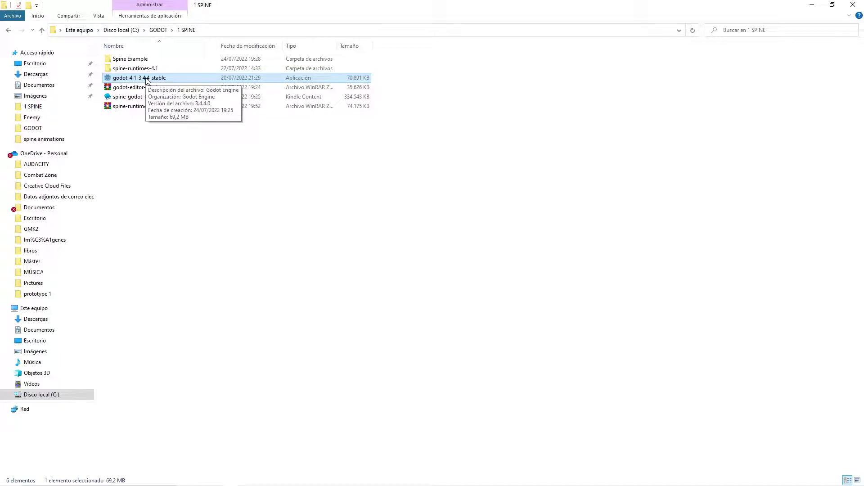
key("alt+Tab")
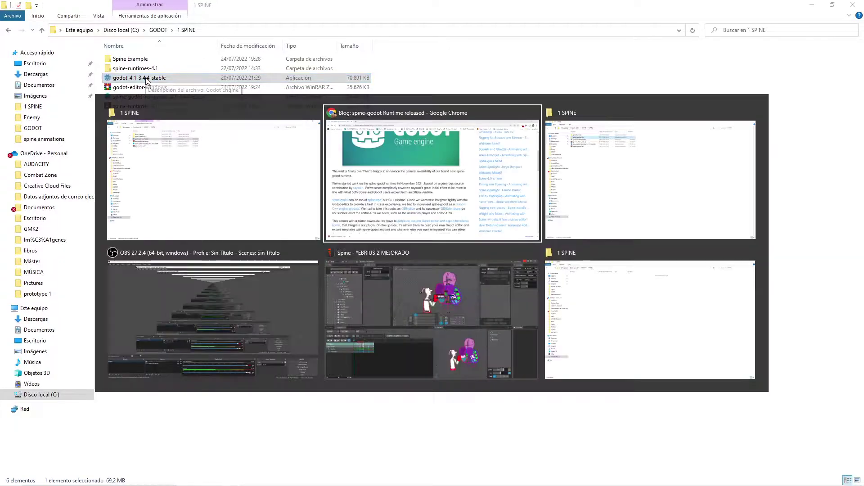
Scroll through the spine-godot post to the passage referencing the spine-runtimes repository.
scroll(211, 209, "down", 4)
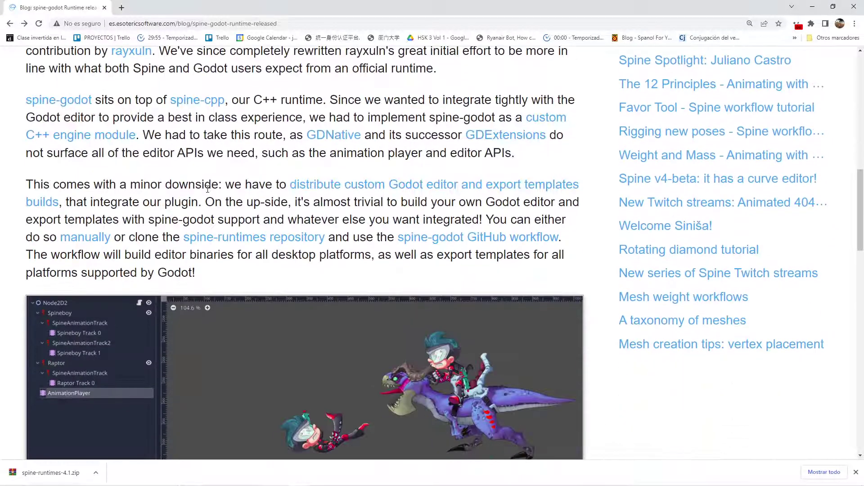
scroll(207, 189, "up", 9)
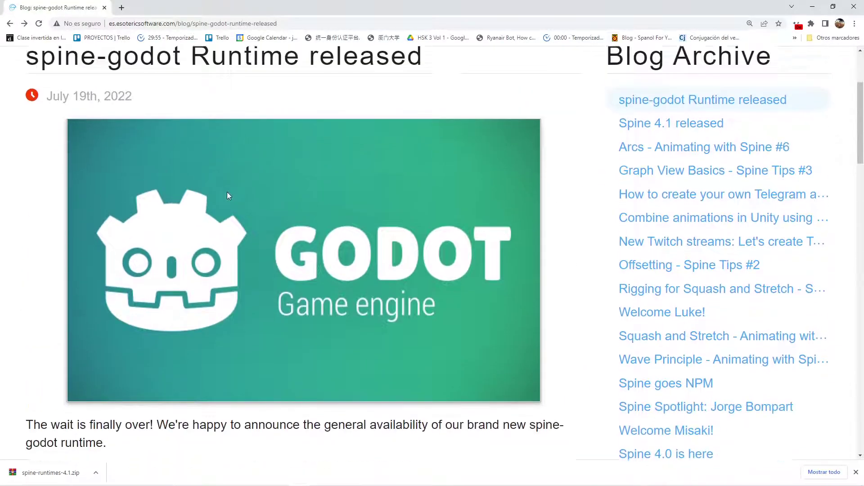
scroll(138, 135, "up", 1)
scroll(114, 128, "up", 2)
scroll(114, 128, "down", 3)
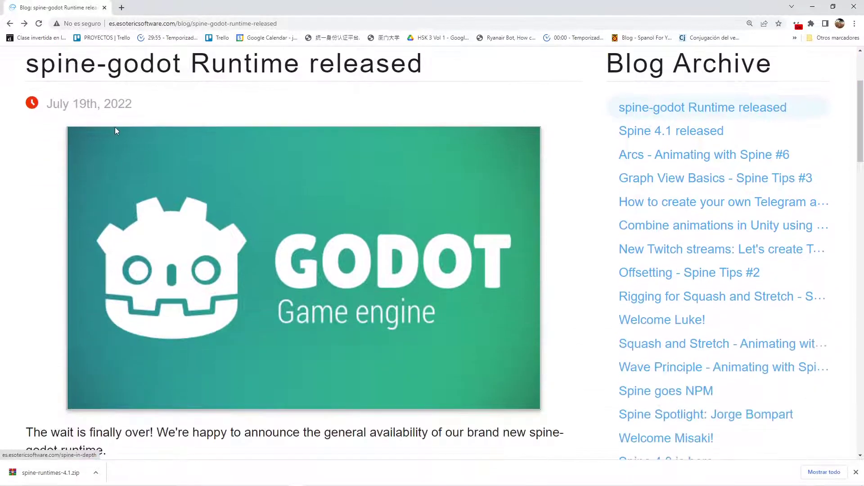
scroll(114, 130, "down", 8)
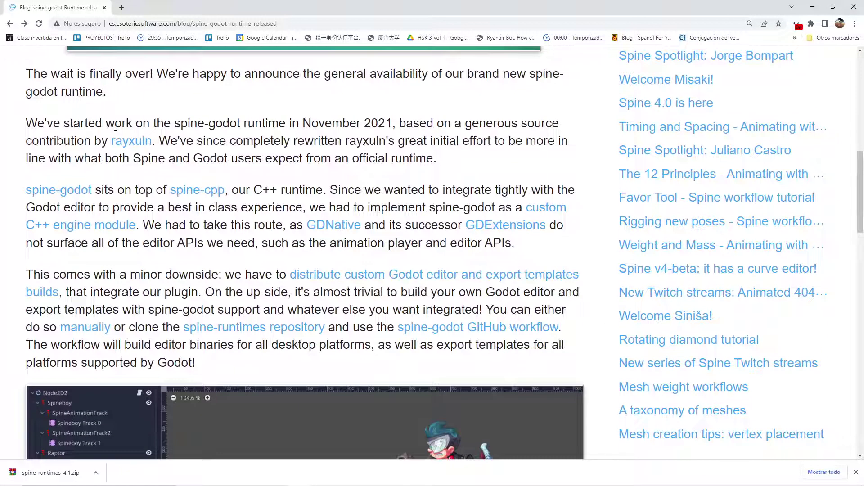
scroll(115, 128, "down", 2)
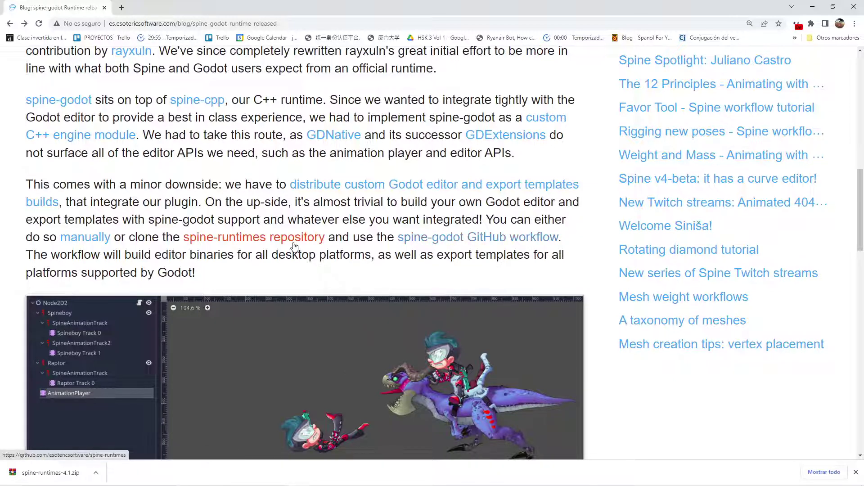
Open the spine-runtimes GitHub repository's Clone/Download ZIP options, then minimize Chrome and select spine-runtimes-4.1 zip.
left_click(258, 244)
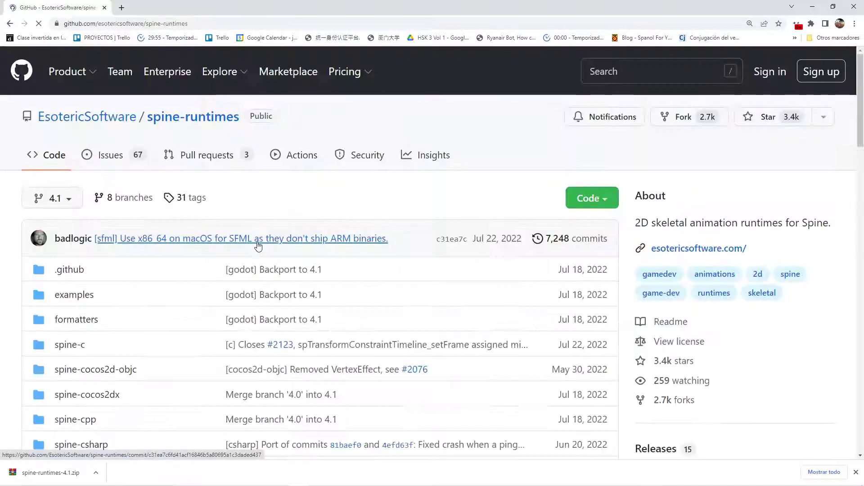
left_click(584, 202)
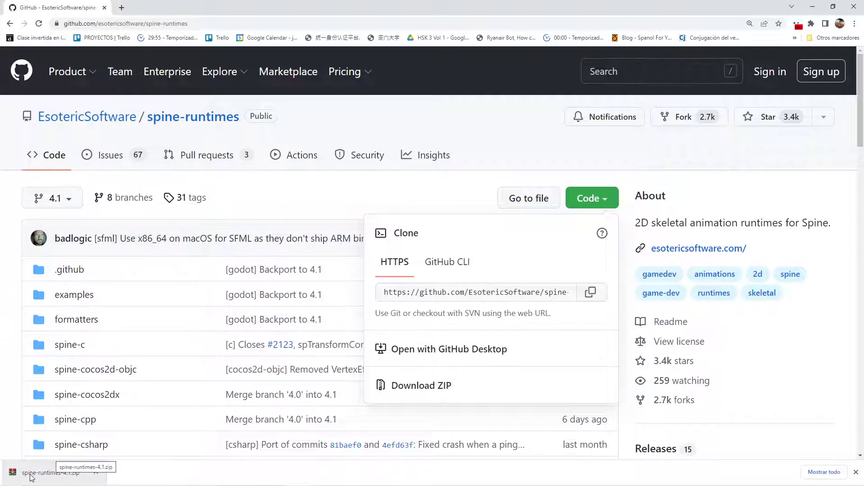
left_click(813, 6)
left_click(125, 107)
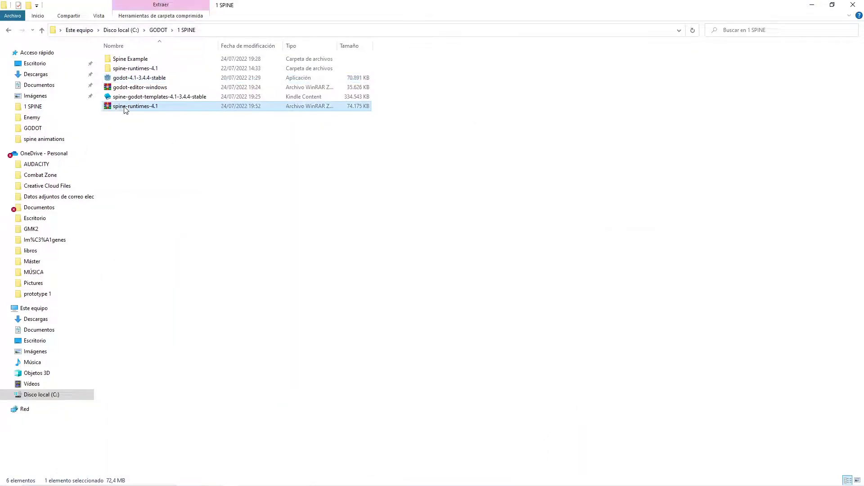
Open the project file in spine-runtimes-4.1/spine-godot/example to launch it in Godot.
double_click(130, 69)
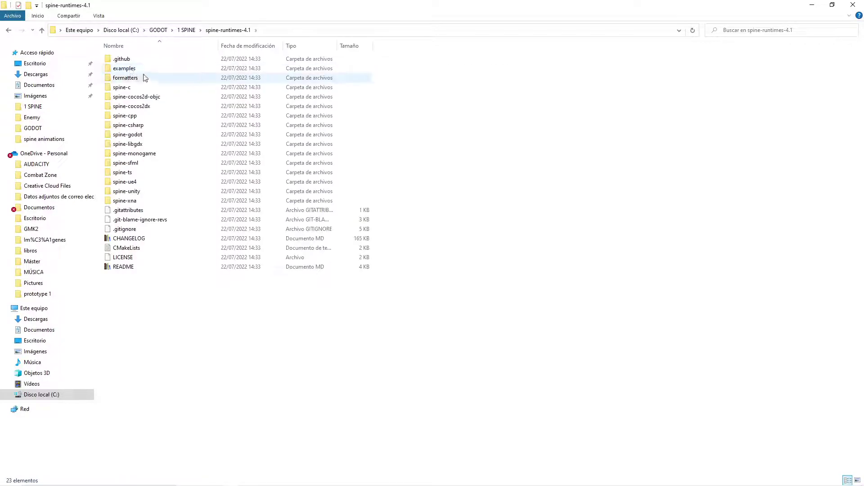
double_click(125, 136)
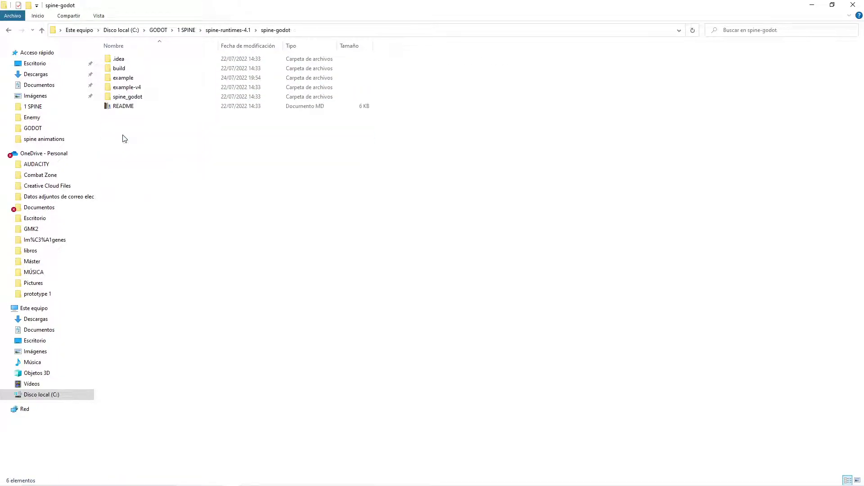
double_click(123, 78)
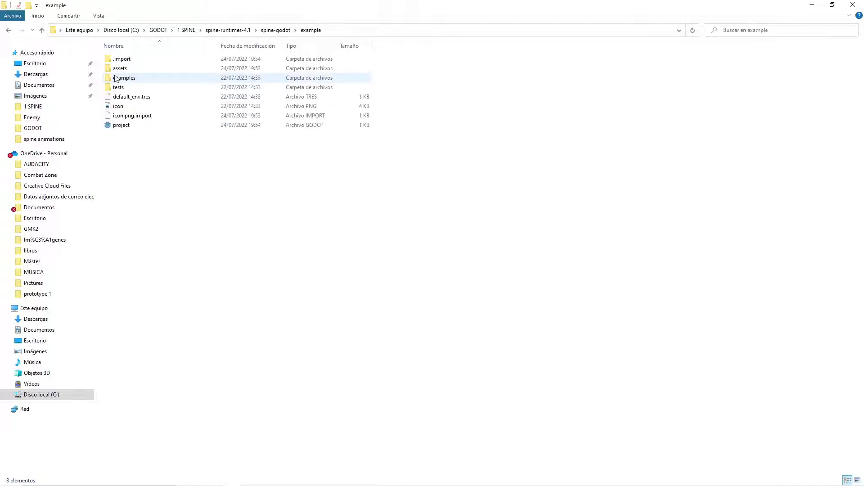
double_click(121, 125)
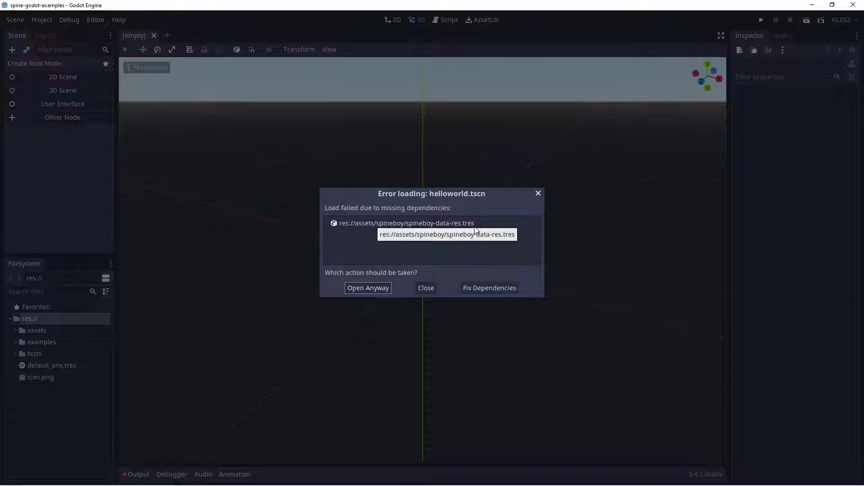
Review helloworld.tscn's missing spineboy-data-res.tres dependency, close the error, and request to quit Godot.
left_click(479, 289)
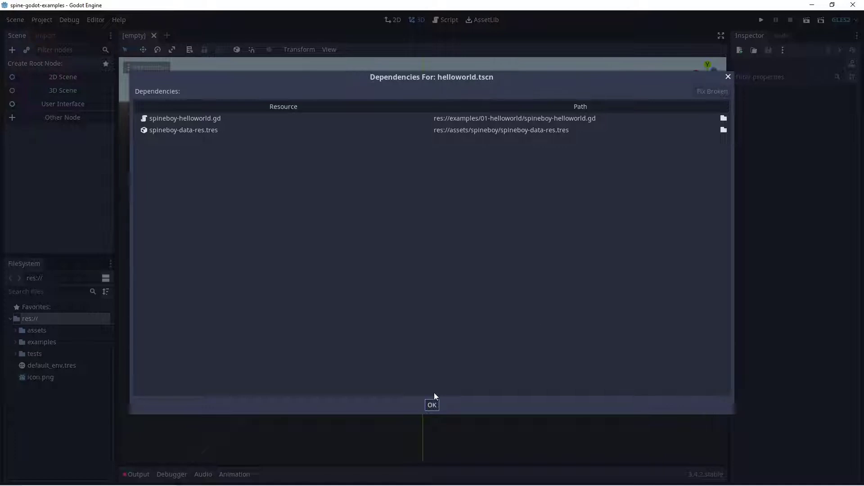
left_click(431, 405)
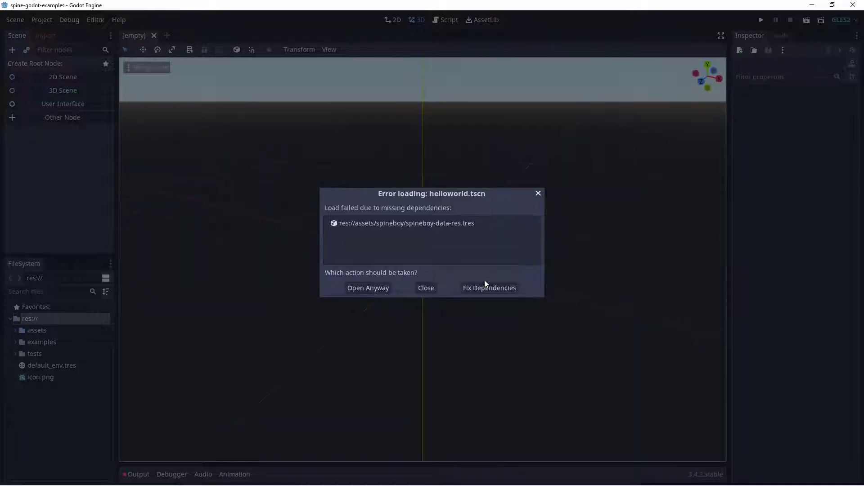
left_click(426, 288)
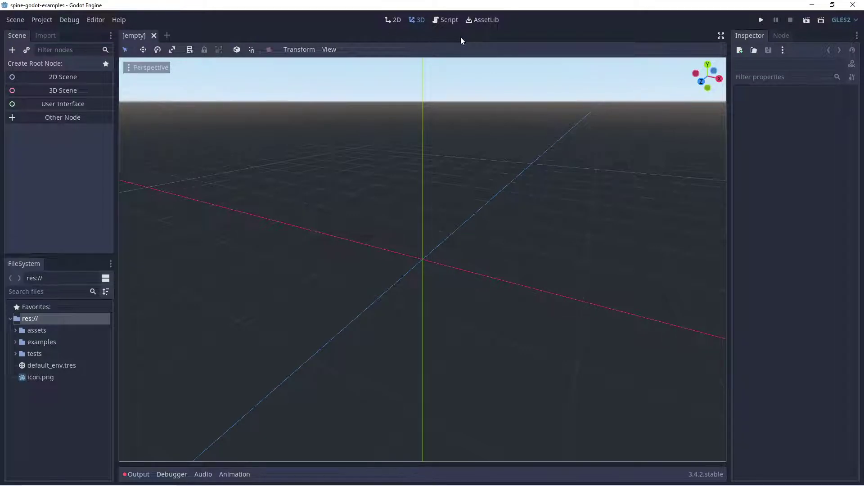
left_click(854, 5)
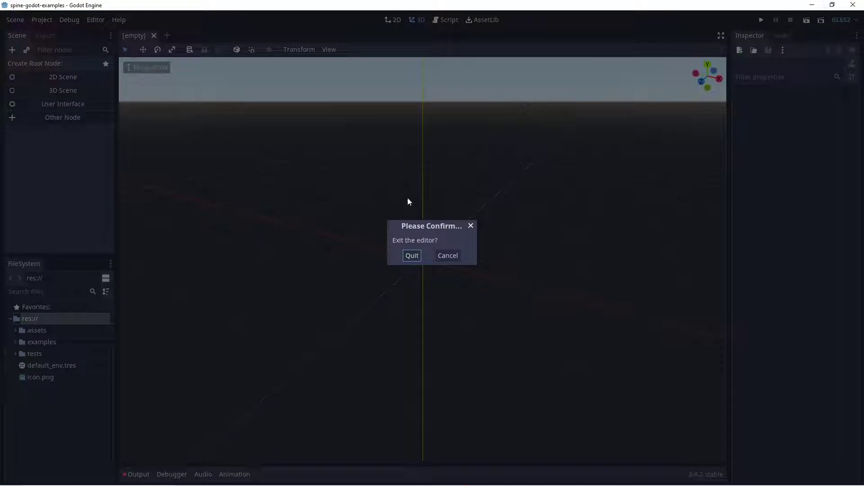
Confirm quitting the editor, go up to 1 SPINE, and launch godot-4.1-3.4.4-stable.
left_click(412, 256)
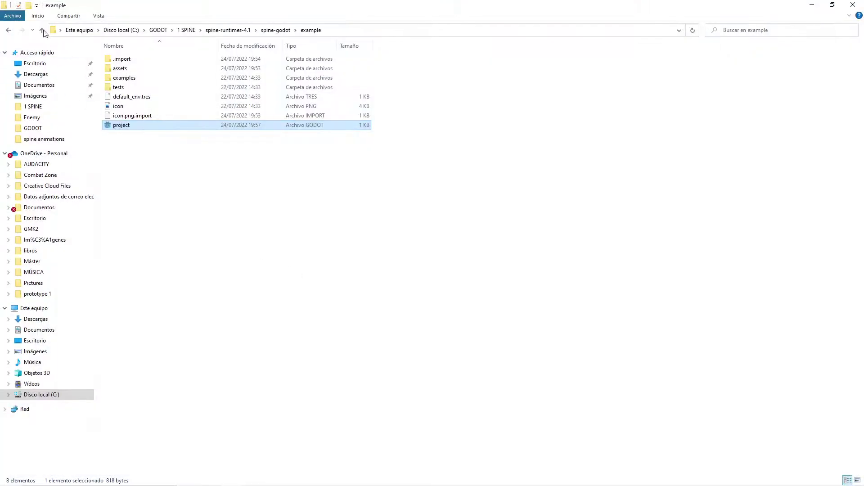
left_click(43, 31)
left_click(43, 31)
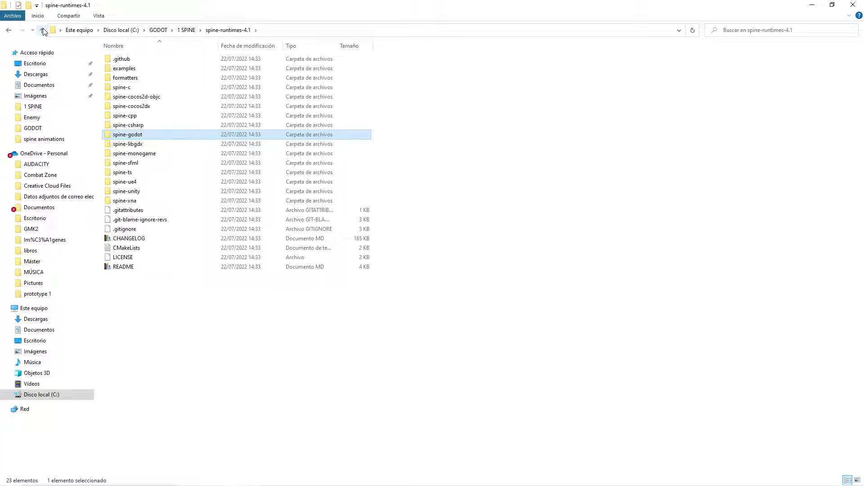
left_click(43, 31)
left_click(119, 78)
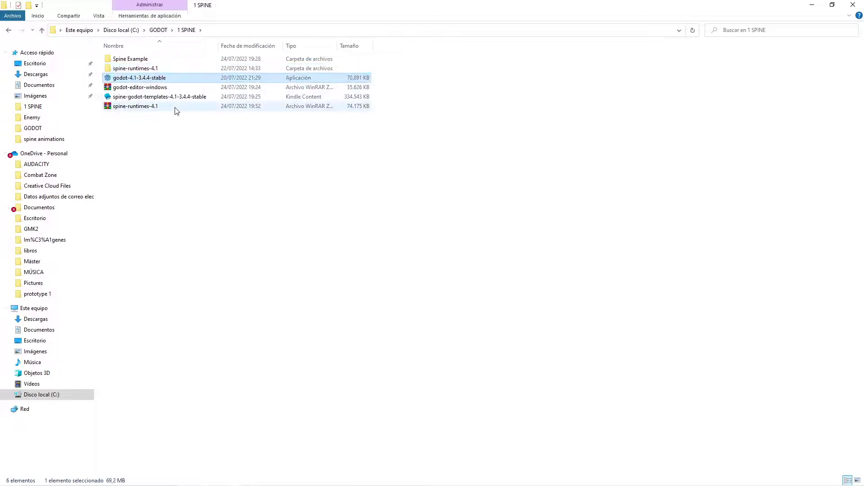
double_click(155, 82)
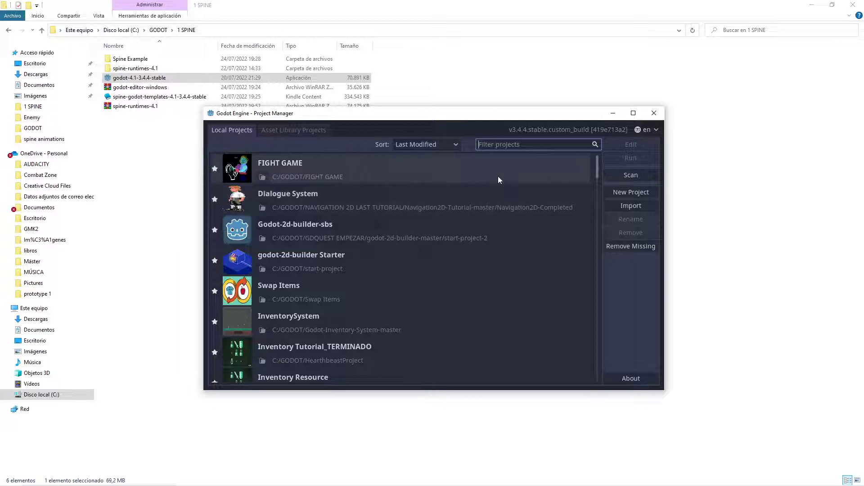
Start a project import and browse to C:/GODOT/1 SPINE/spine-runtimes-4.1.
left_click(622, 210)
left_click(527, 247)
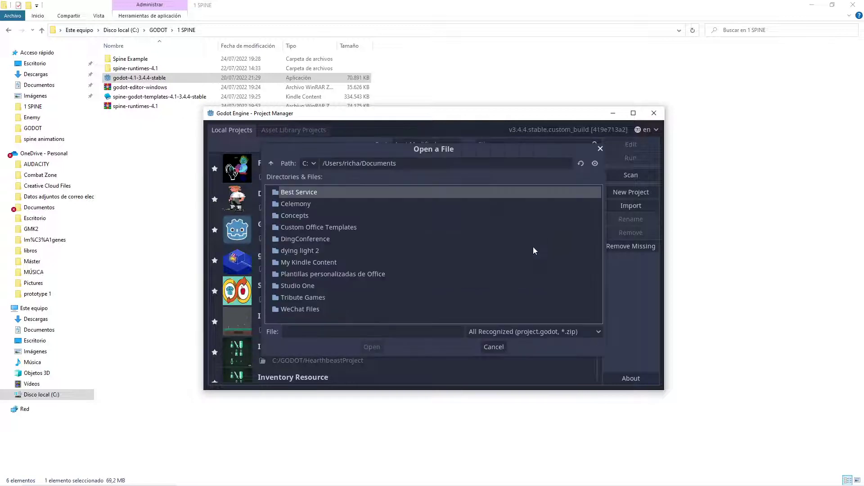
left_click(271, 163)
left_click(271, 163)
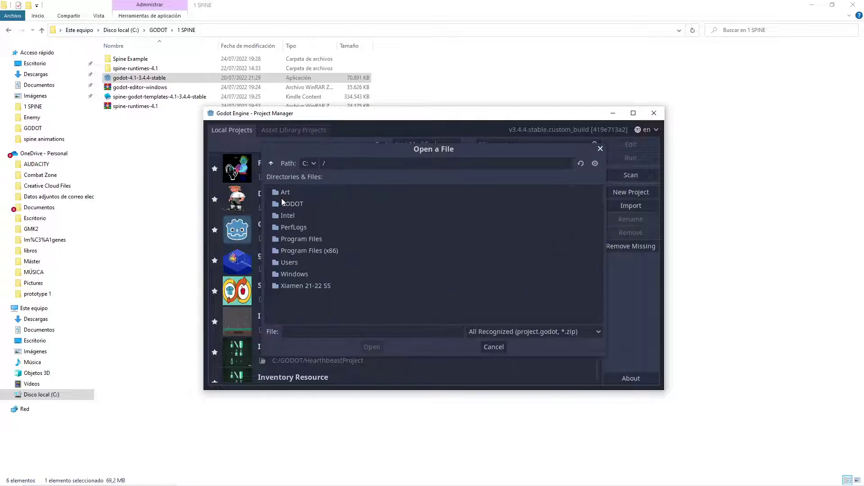
double_click(285, 203)
double_click(285, 194)
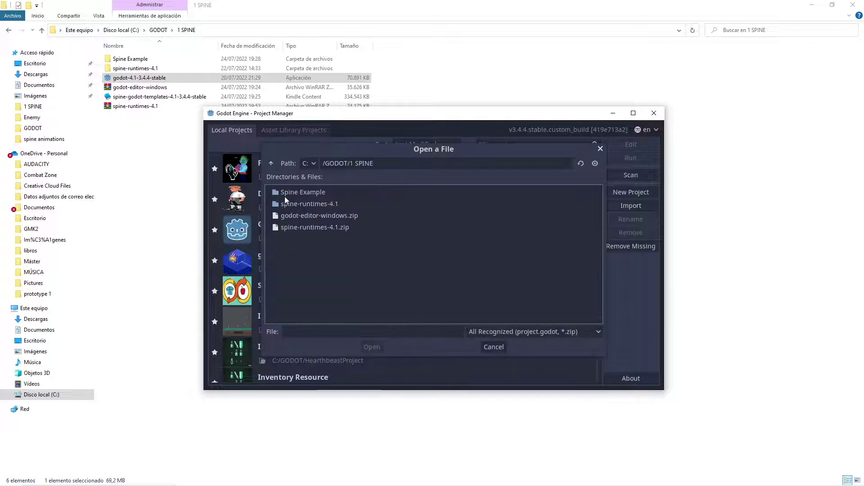
double_click(292, 203)
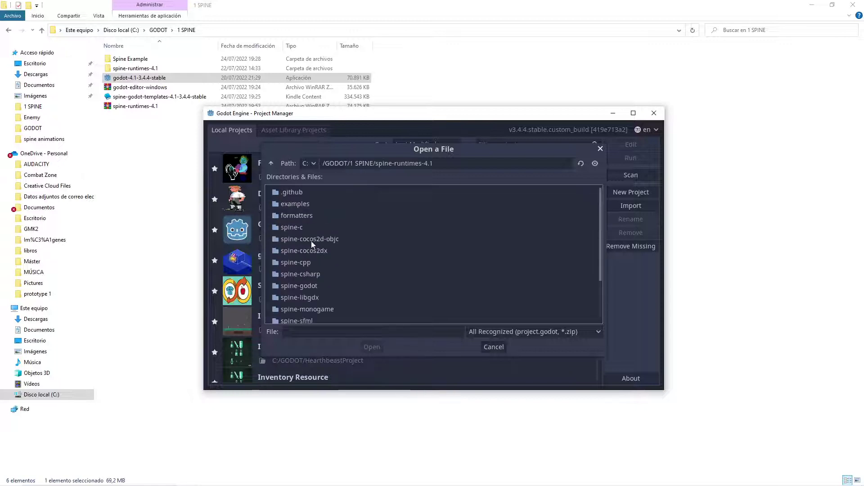
Choose spine-godot/example/project.godot and import the project for editing.
scroll(309, 236, "down", 2)
scroll(309, 236, "down", 2)
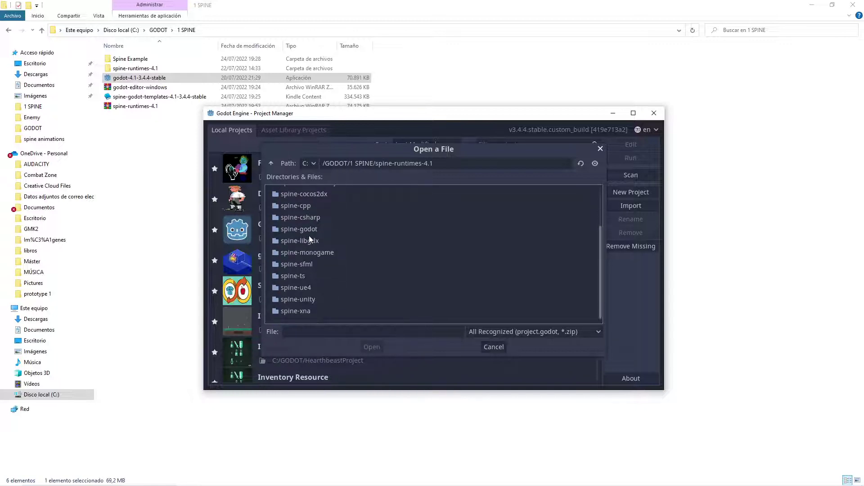
double_click(299, 232)
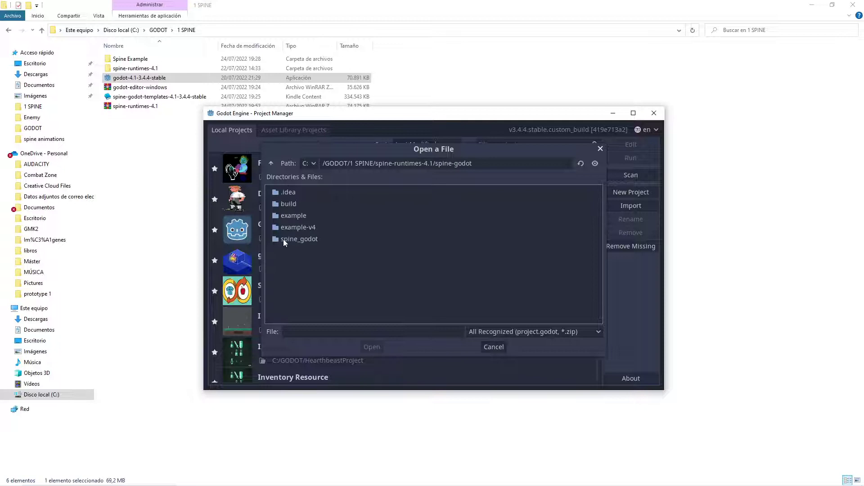
double_click(285, 218)
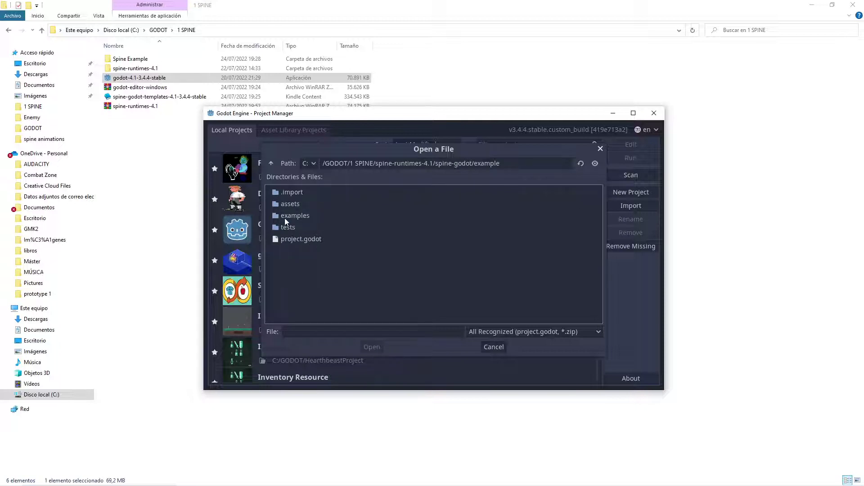
left_click(288, 241)
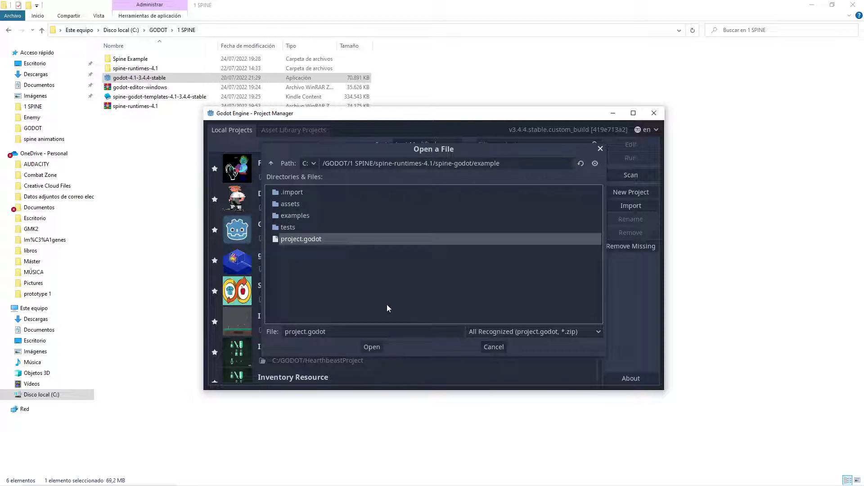
left_click(372, 348)
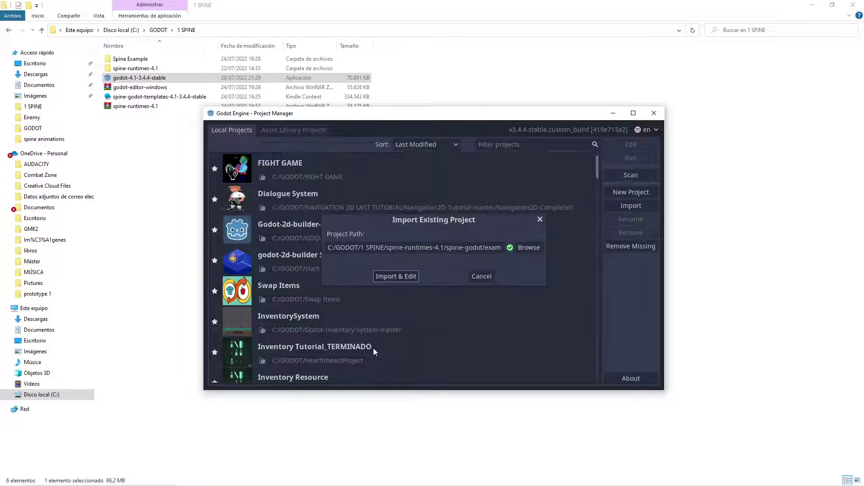
left_click(404, 274)
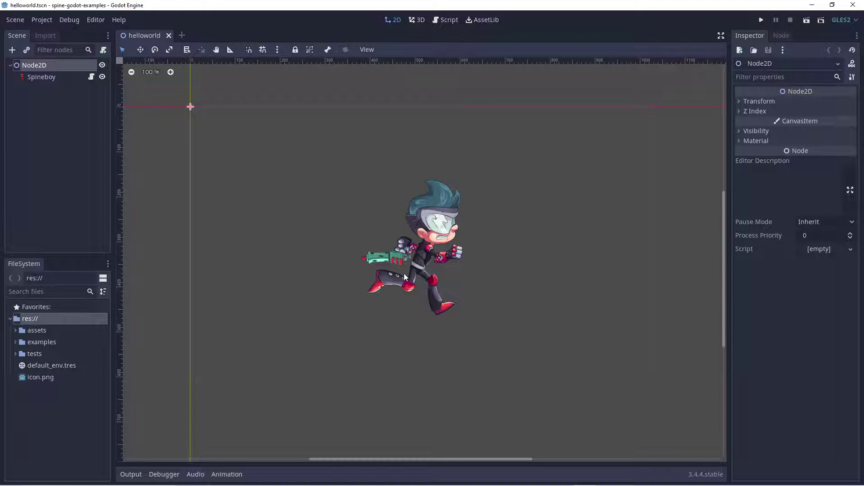
Expand the examples folder in the FileSystem dock and select the Spineboy node in helloworld.
left_click(16, 341)
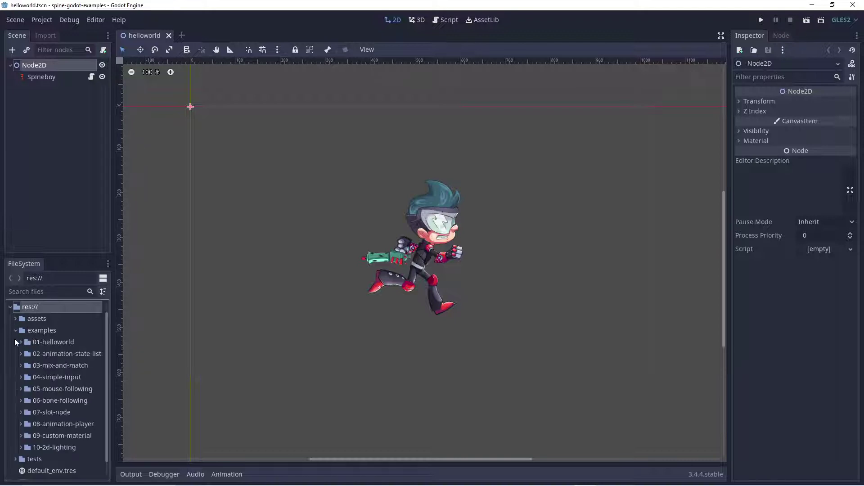
left_click(38, 77)
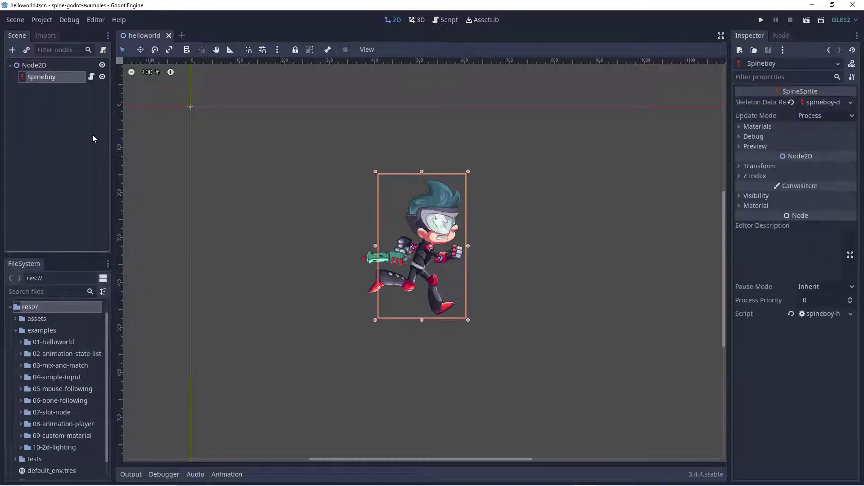
Run the helloworld project in a debug window and dismiss the Windows Firewall alert.
left_click(763, 20)
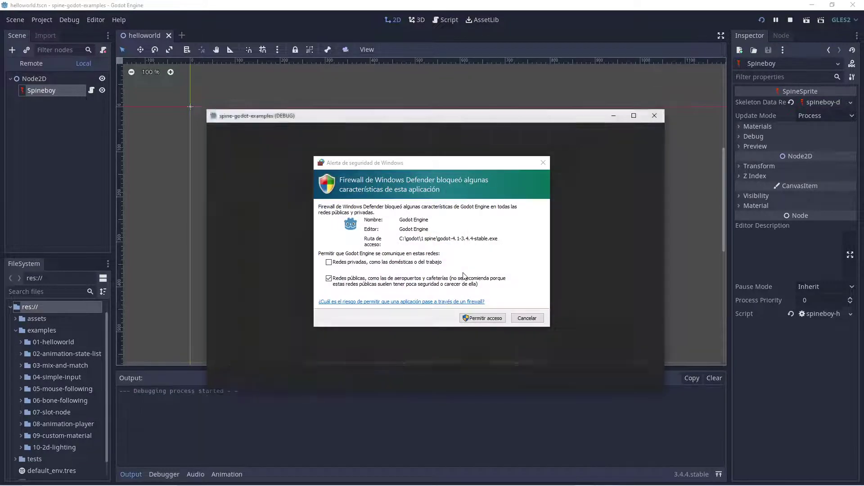
left_click(480, 318)
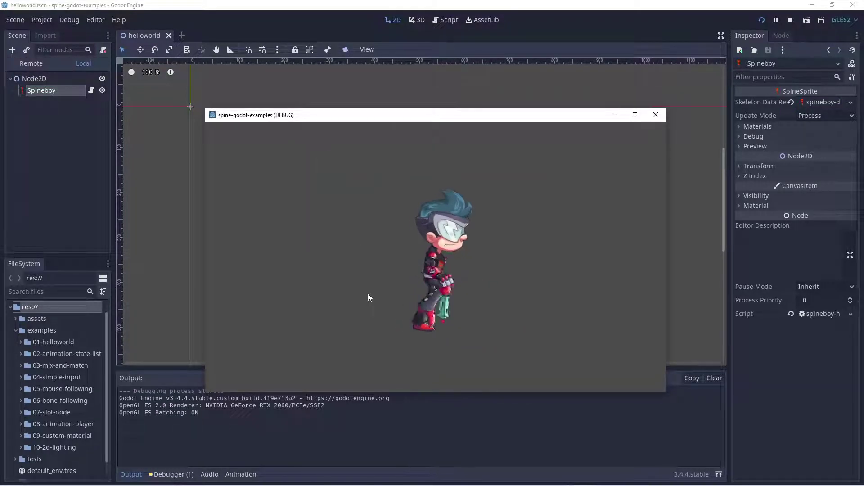
Close the debug window, then open and run animation-state-listeners.tscn from 02-animation-state-list.
left_click(656, 115)
left_click(21, 354)
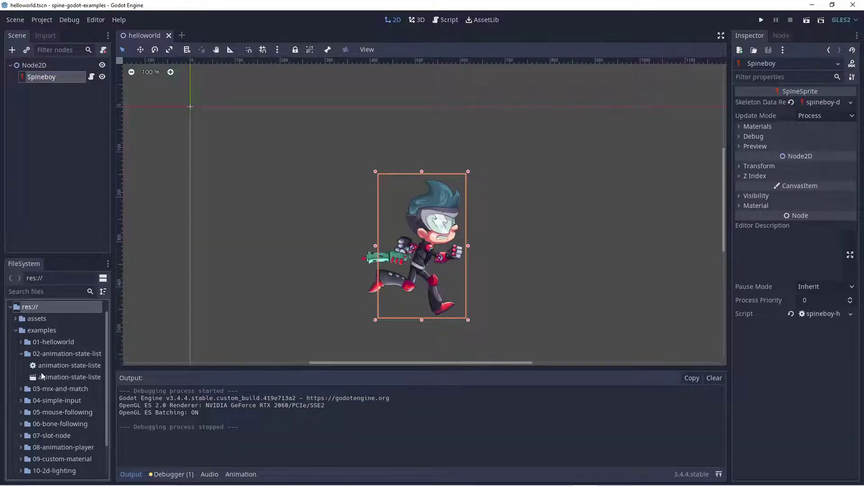
double_click(50, 377)
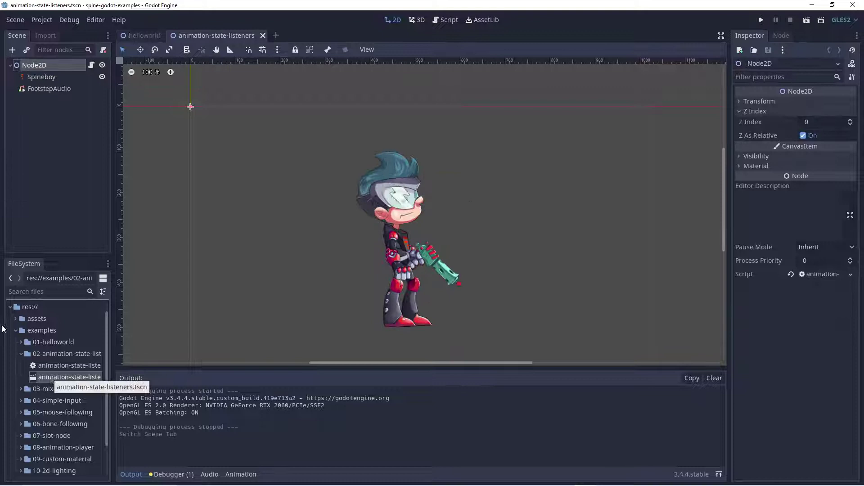
left_click(807, 20)
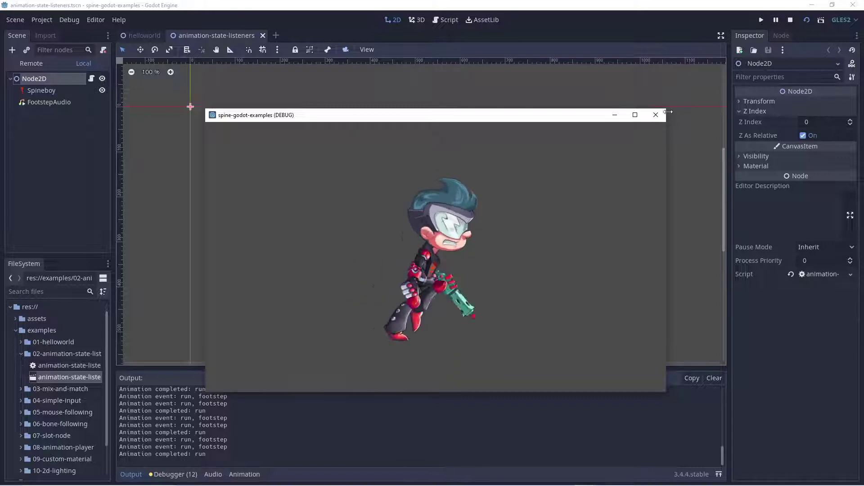
Stop the run and read animation-state-listeners.gd down to its _ready() function.
key("F8")
left_click(89, 67)
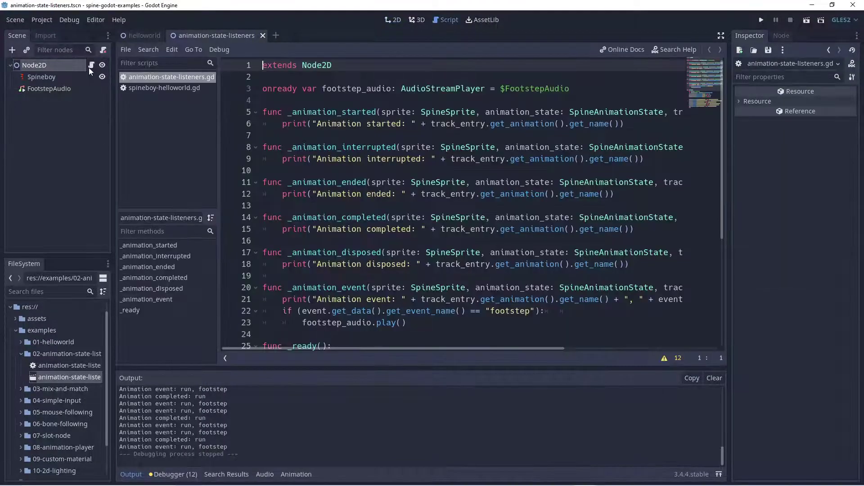
scroll(452, 221, "down", 5)
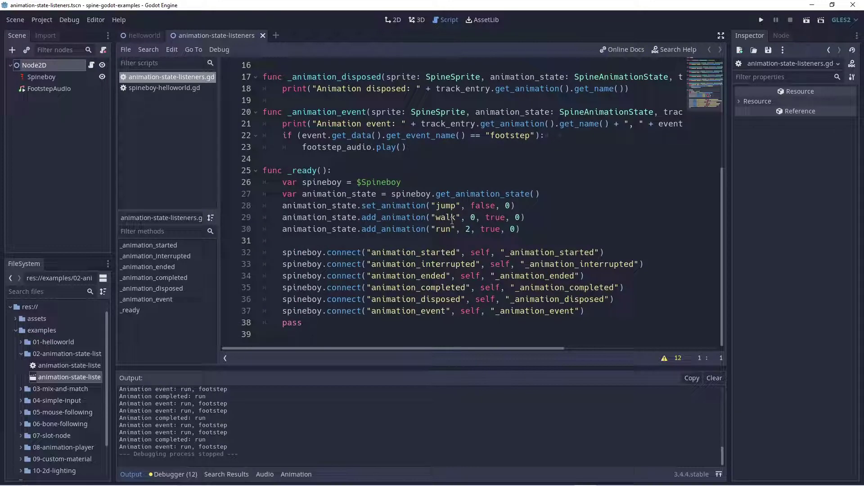
key("alt+Tab")
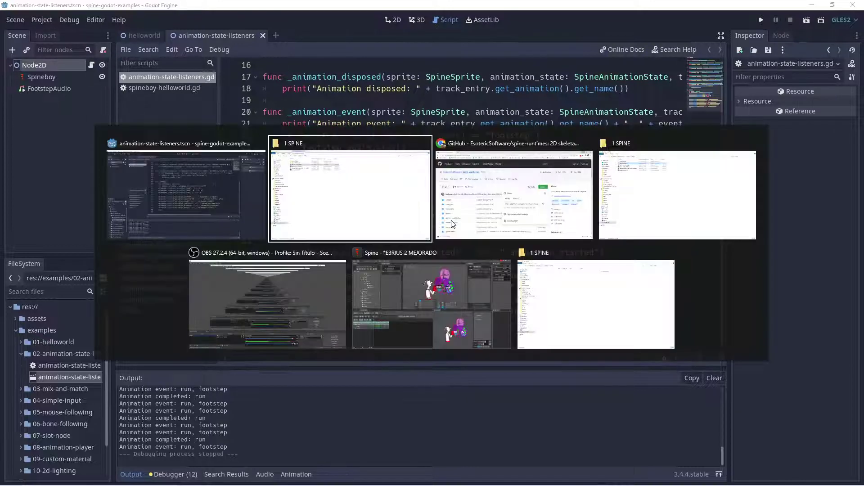
In Chrome, return from the GitHub repository to the spine-godot release blog post and skim it.
left_click(452, 224)
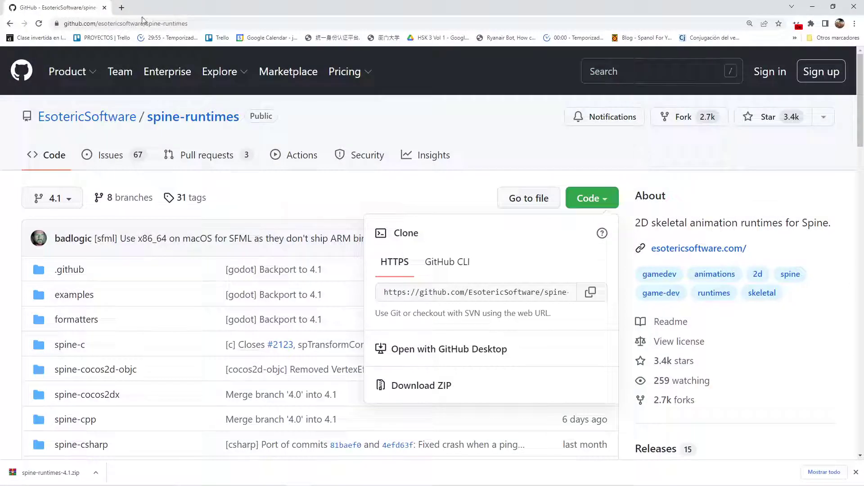
left_click(10, 24)
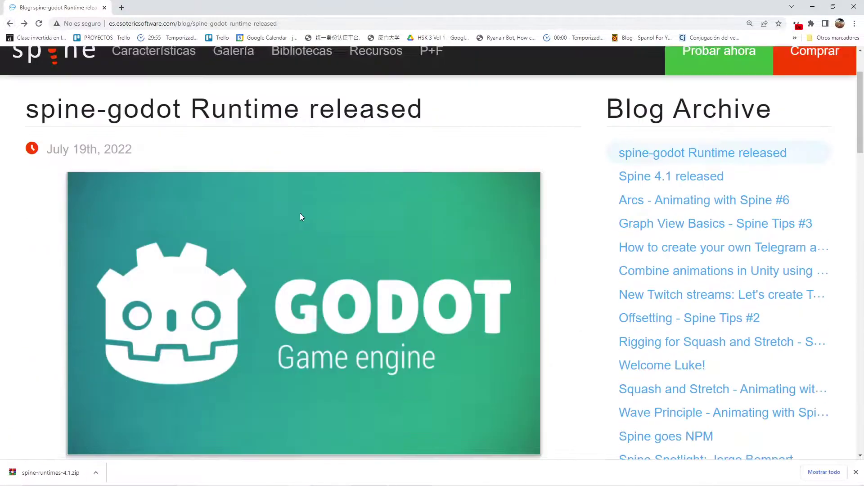
scroll(300, 213, "down", 5)
scroll(300, 212, "down", 3)
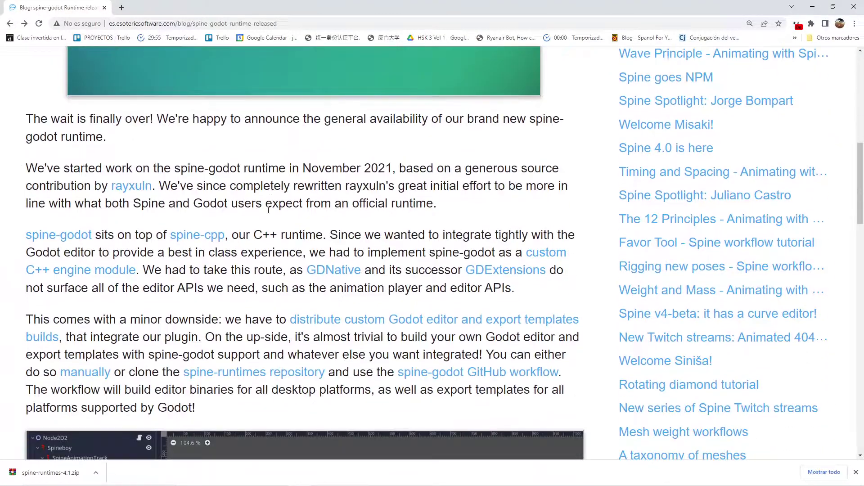
scroll(269, 210, "down", 1)
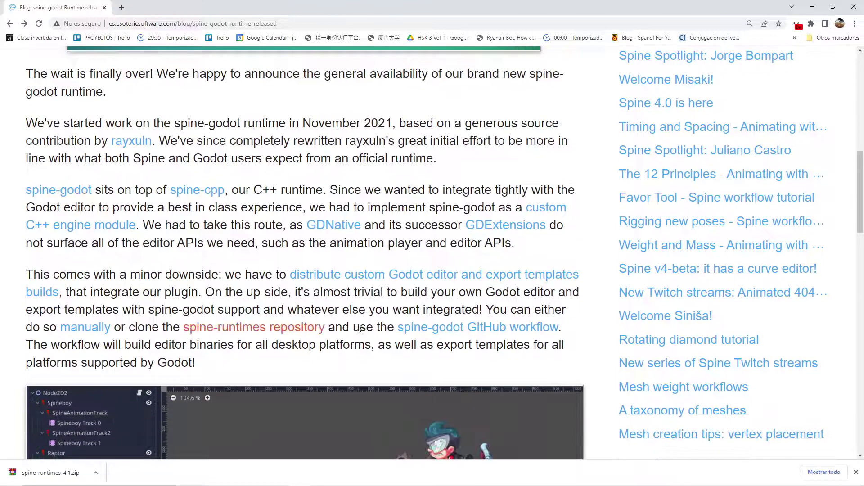
scroll(364, 274, "up", 2)
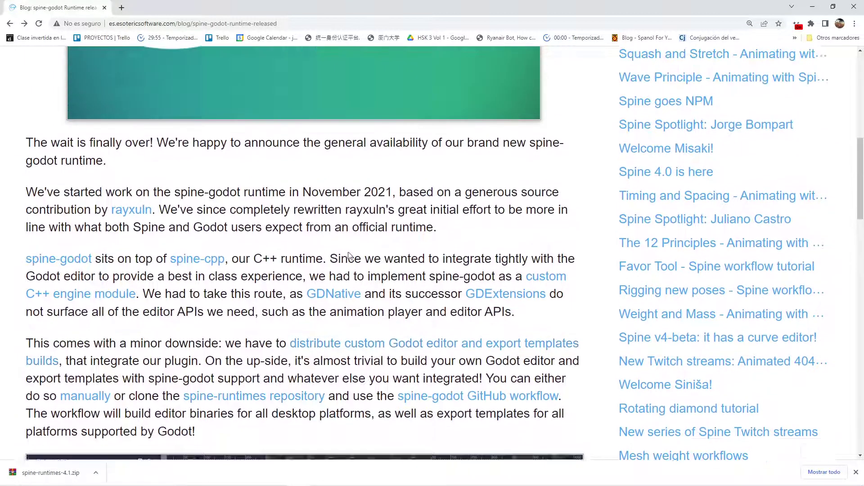
Open the spine-godot Runtime Documentation and find its Samples list, 01-helloworld through 10-2d-lighting.
left_click(59, 280)
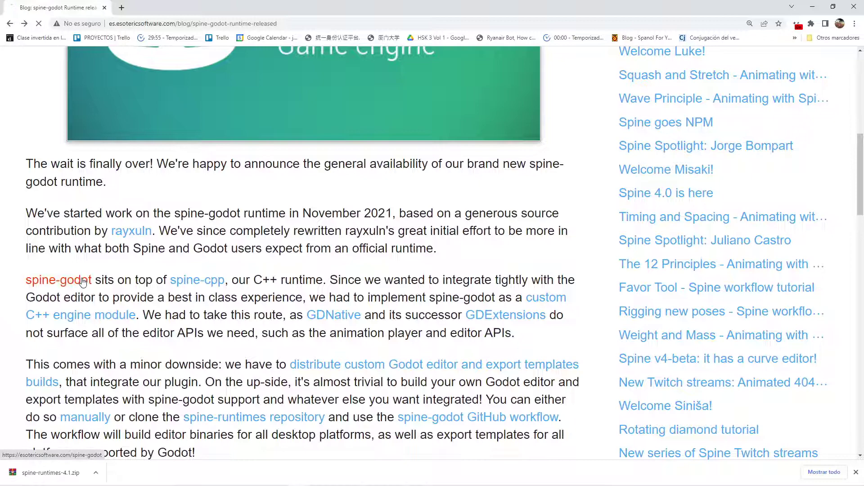
scroll(512, 222, "down", 15)
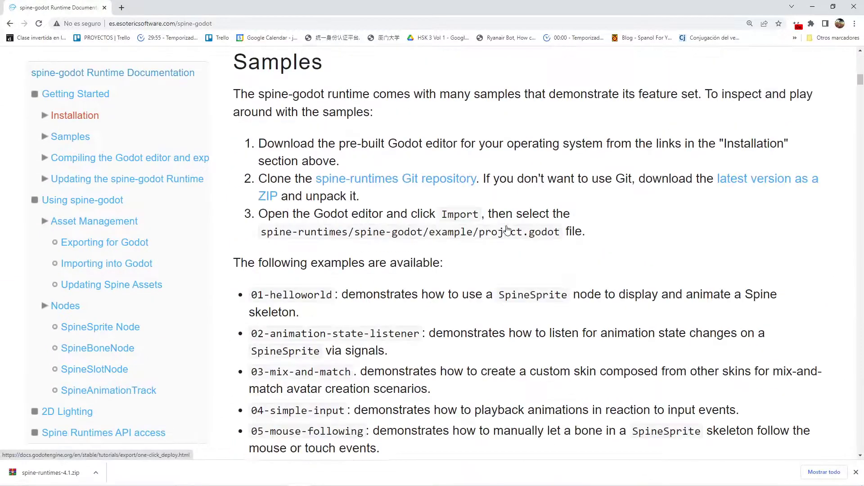
scroll(274, 100, "up", 1)
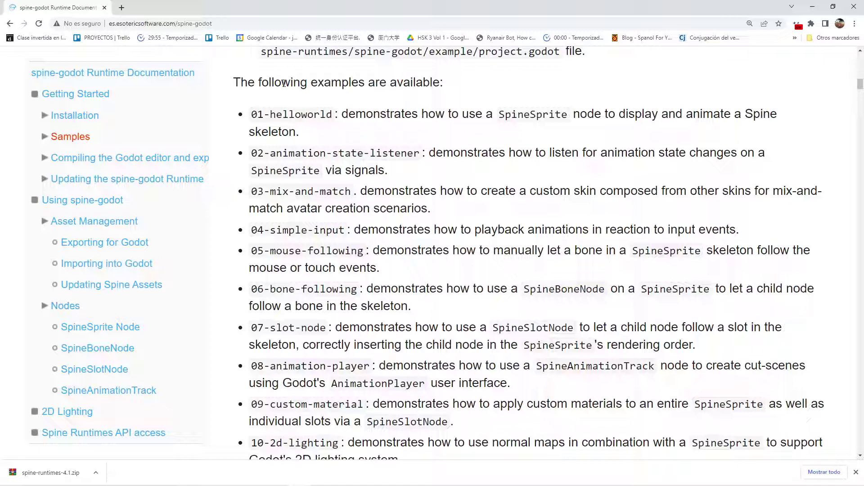
mouse_move(523, 477)
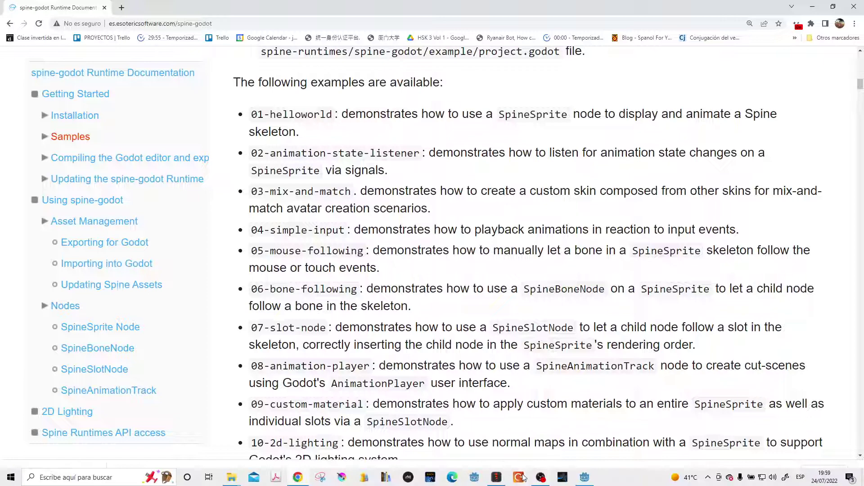
Back in Godot, select the block of signal connection lines in the script.
left_click(584, 477)
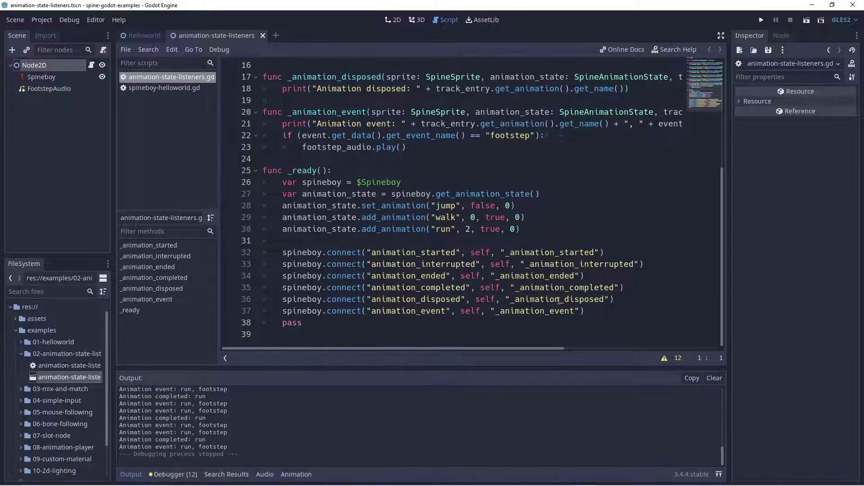
left_click_drag(585, 311, 283, 252)
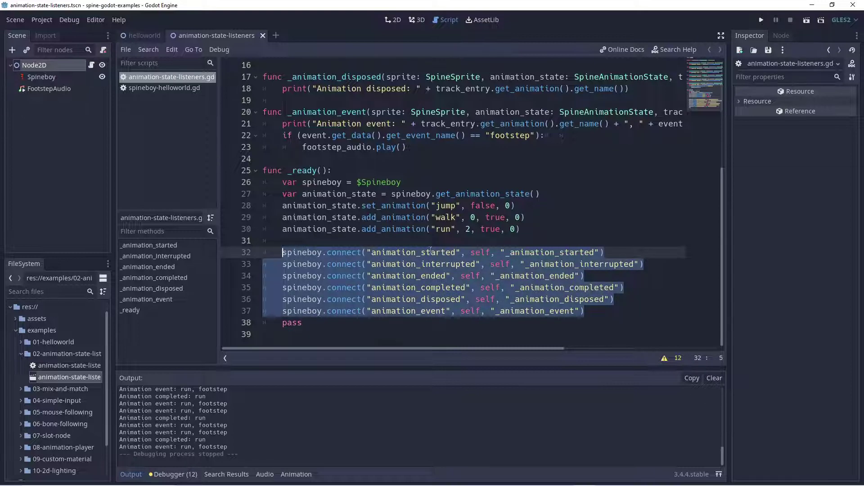
scroll(431, 250, "up", 5)
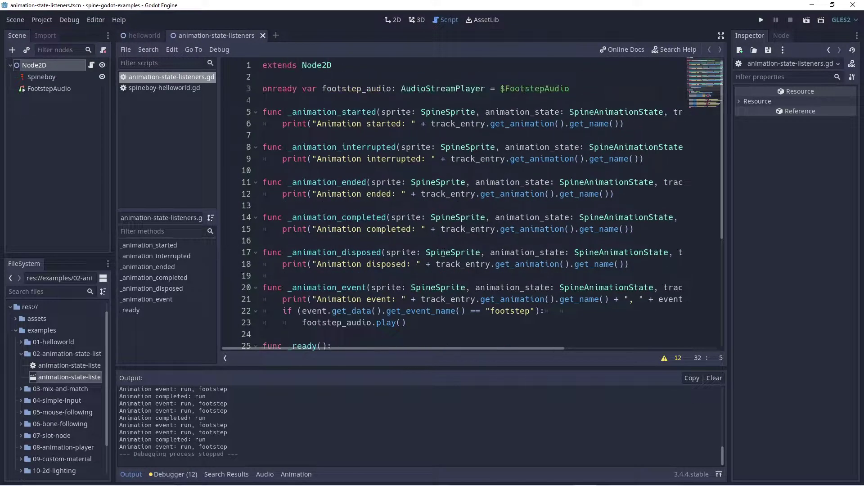
Open mix-and-match.tscn from 03-mix-and-match and run it in a debug window.
left_click(21, 389)
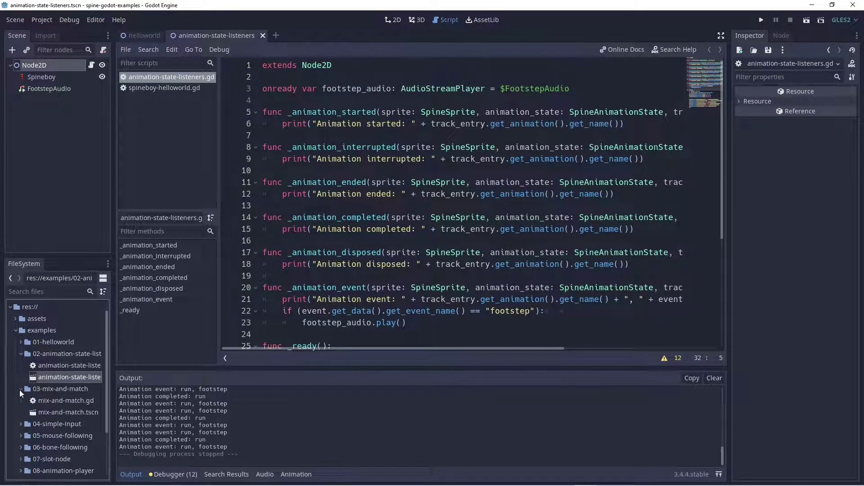
double_click(58, 412)
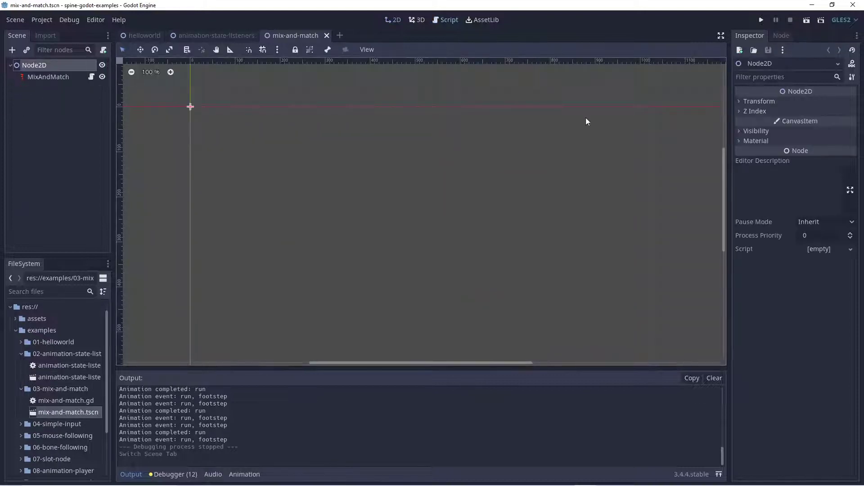
left_click(807, 20)
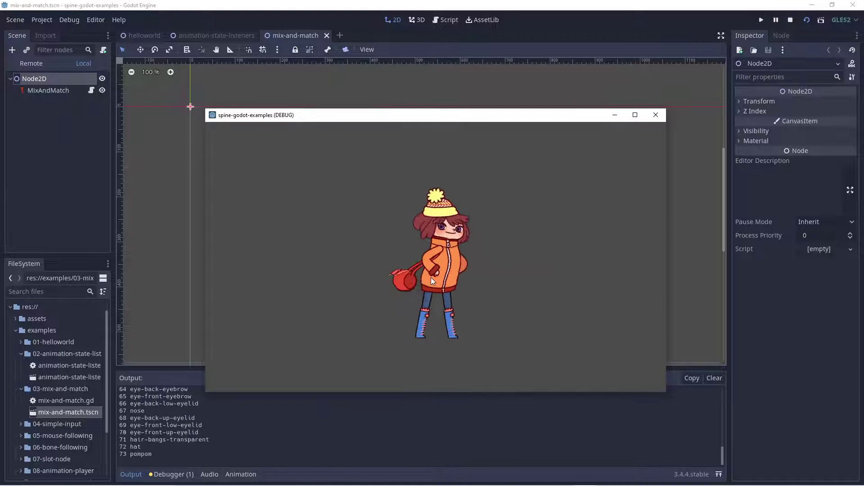
View the MixAndMatch node's mix-and-match.gd script and expand the 04-simple-input folder.
scroll(145, 447, "up", 3)
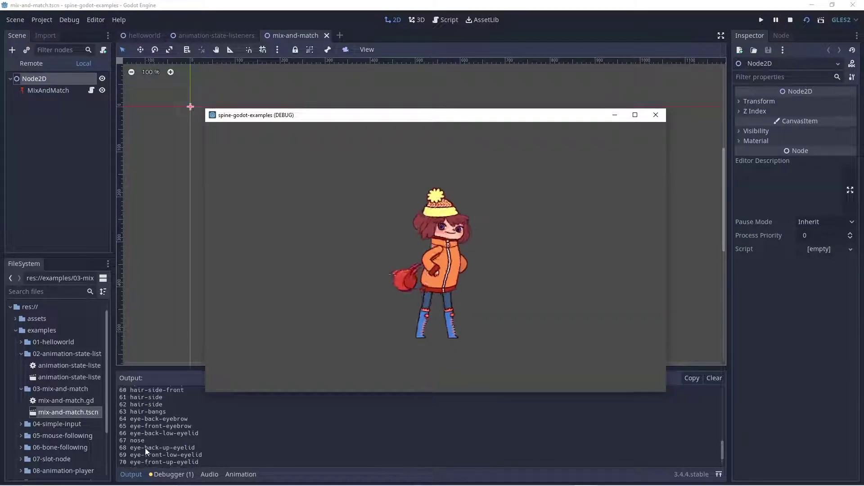
scroll(145, 448, "up", 6)
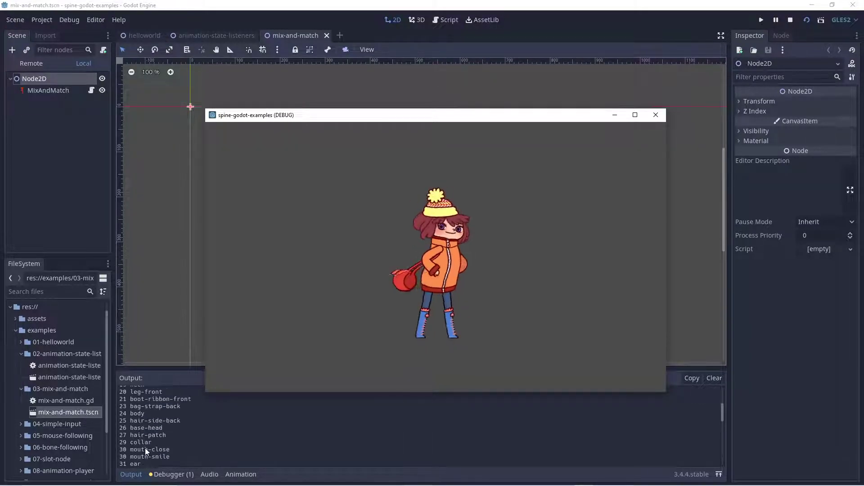
left_click(91, 90)
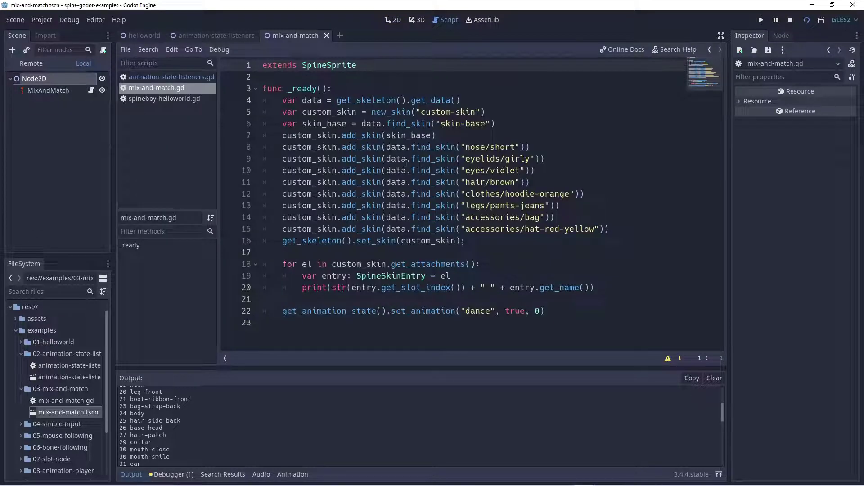
left_click(21, 424)
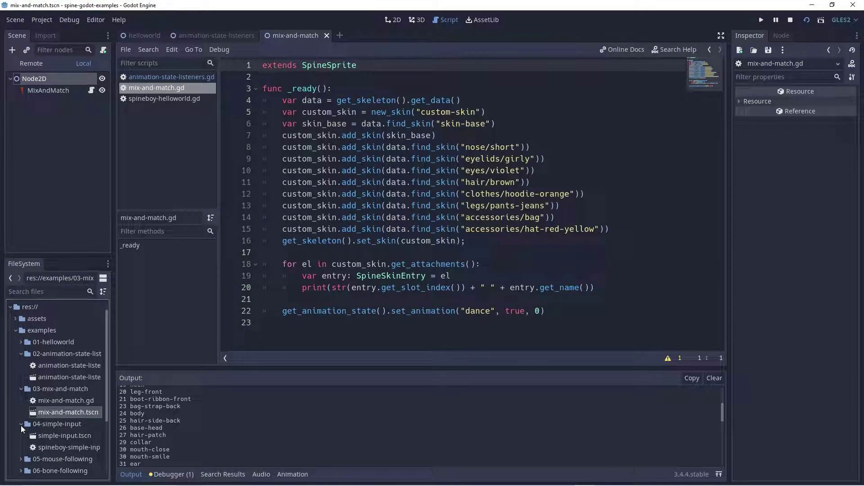
Open simple-input.tscn, run it in a debug window, then close that window.
double_click(61, 437)
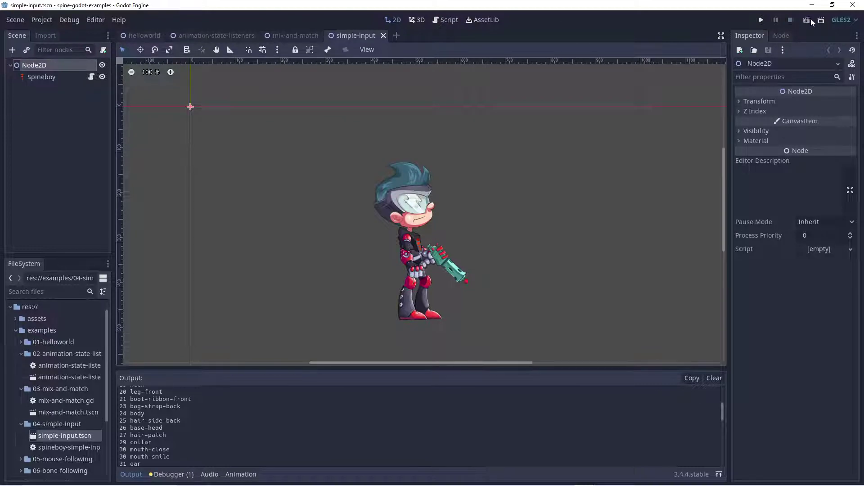
left_click(811, 19)
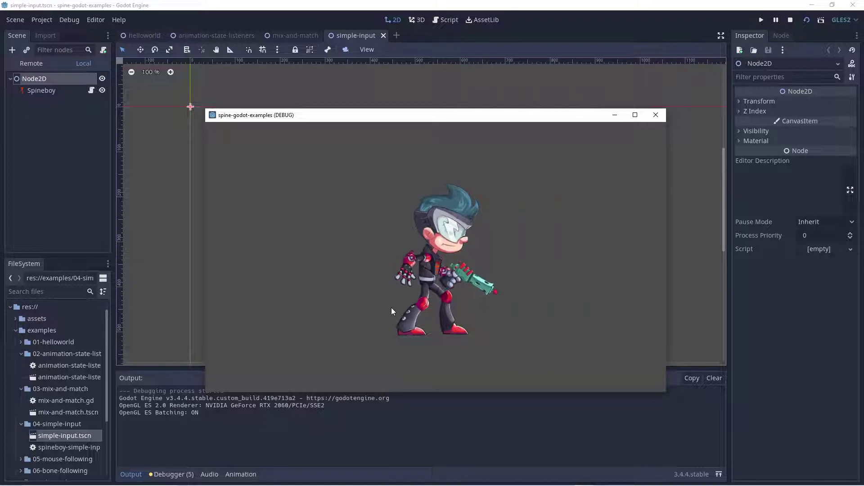
left_click(655, 115)
Open animation-player.tscn from the 08-animation-player folder.
scroll(63, 401, "down", 3)
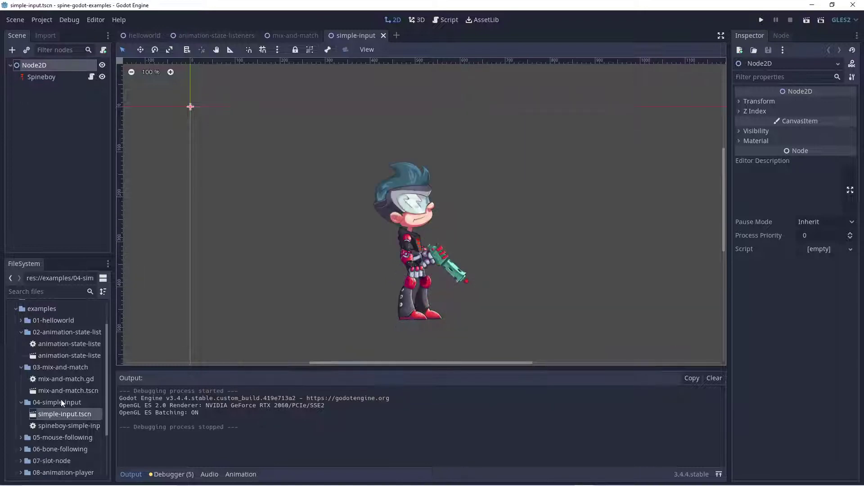
scroll(61, 397, "down", 1)
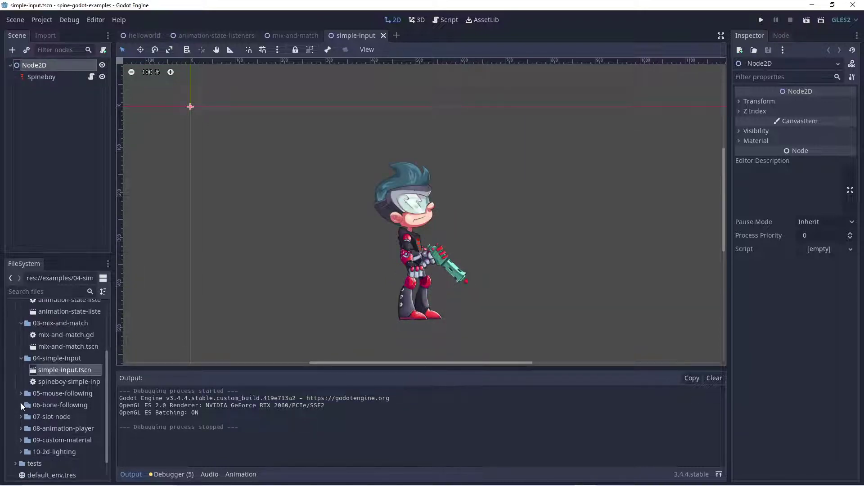
left_click(21, 428)
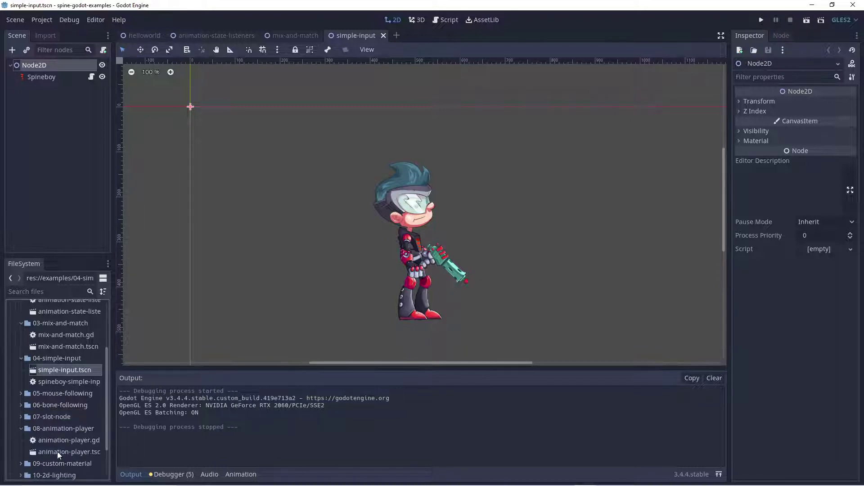
double_click(58, 451)
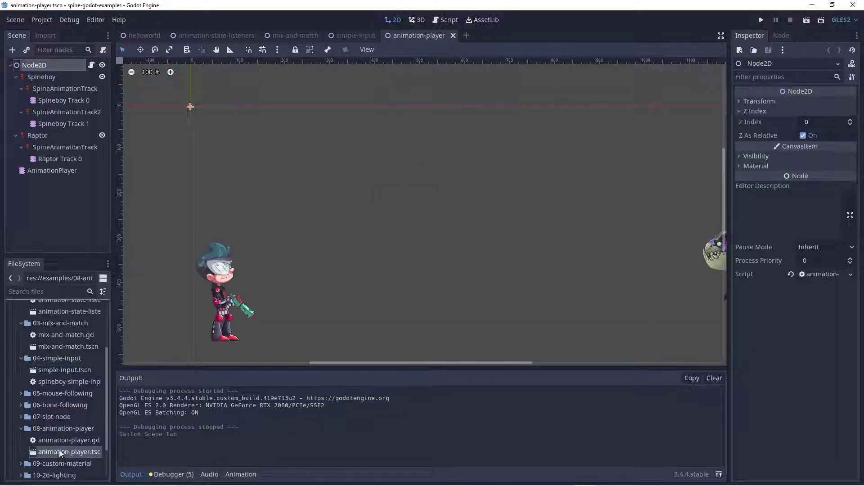
Run the animation-player scene, watch the Spineboy and raptor cut-scene, then close its window.
left_click(806, 20)
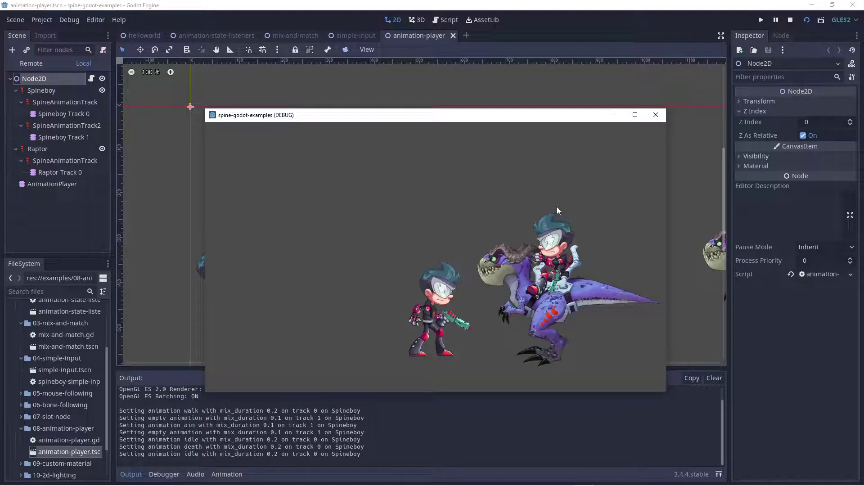
left_click(656, 115)
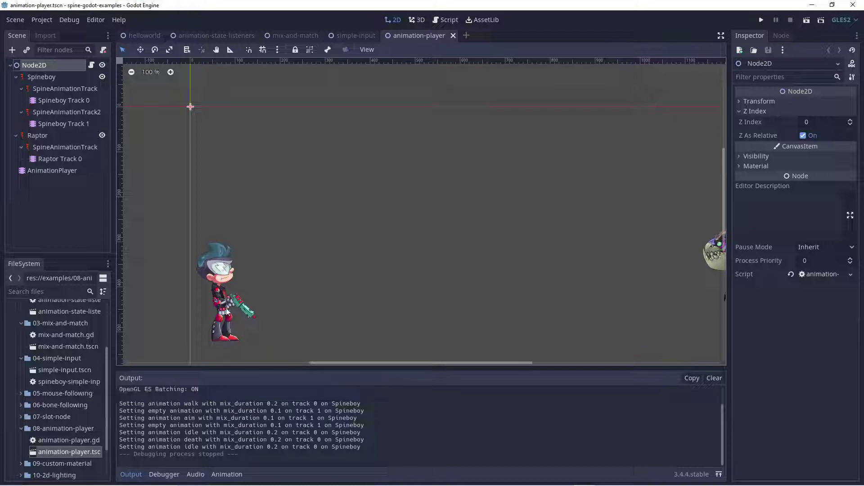
Inspect Spineboy's two SpineAnimationTrack nodes and the Raptor's SpineAnimationTrack in the Inspector.
left_click(40, 77)
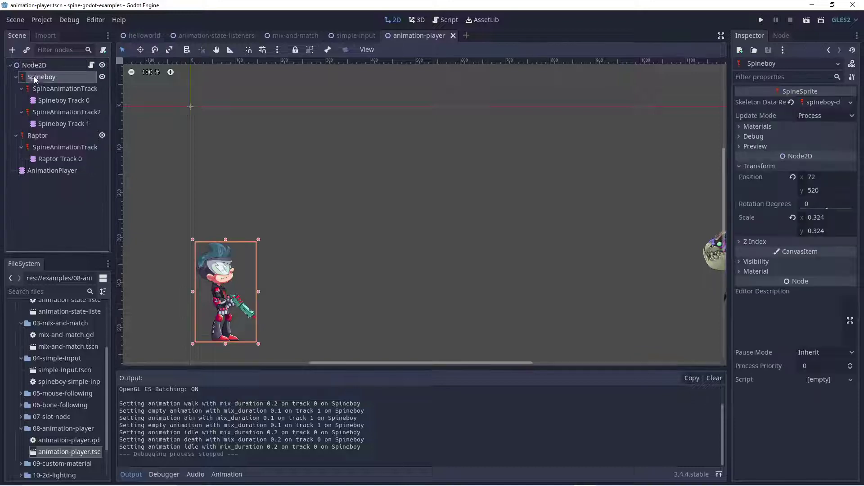
left_click(42, 88)
left_click(48, 114)
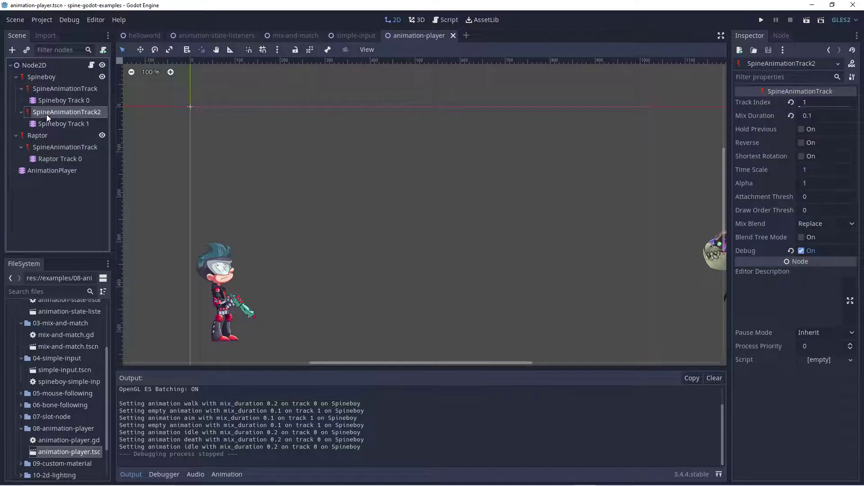
left_click(51, 147)
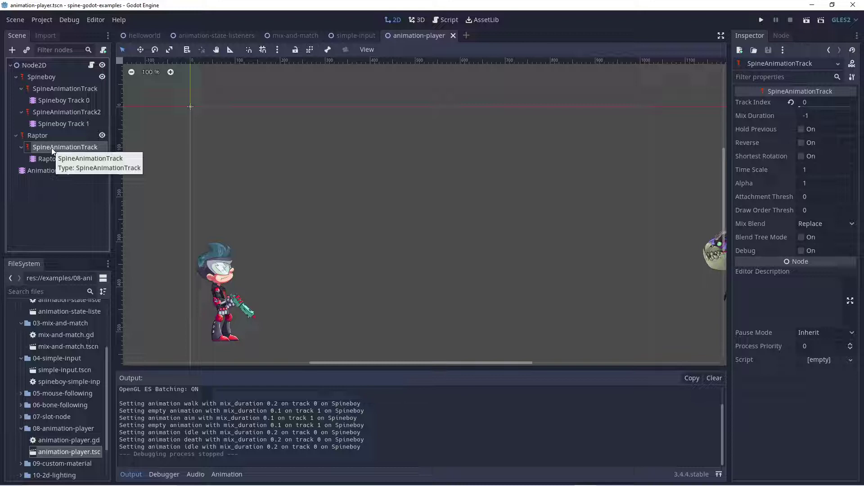
key("alt+Tab")
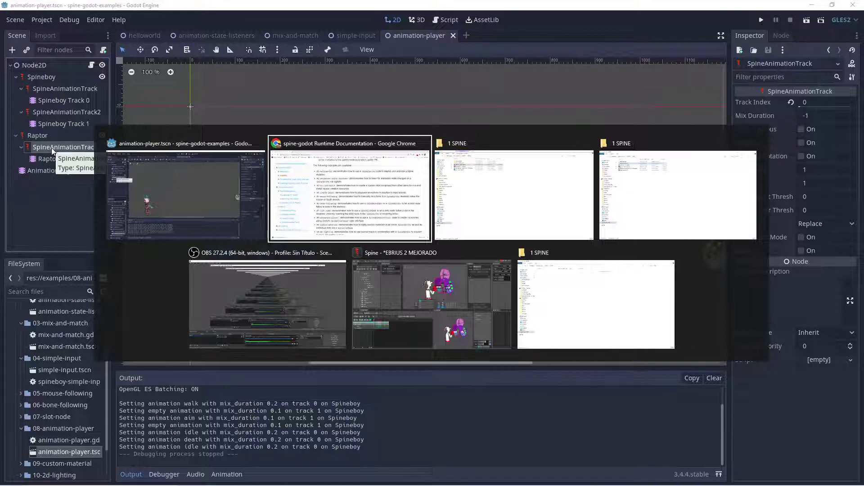
key("alt+Tab")
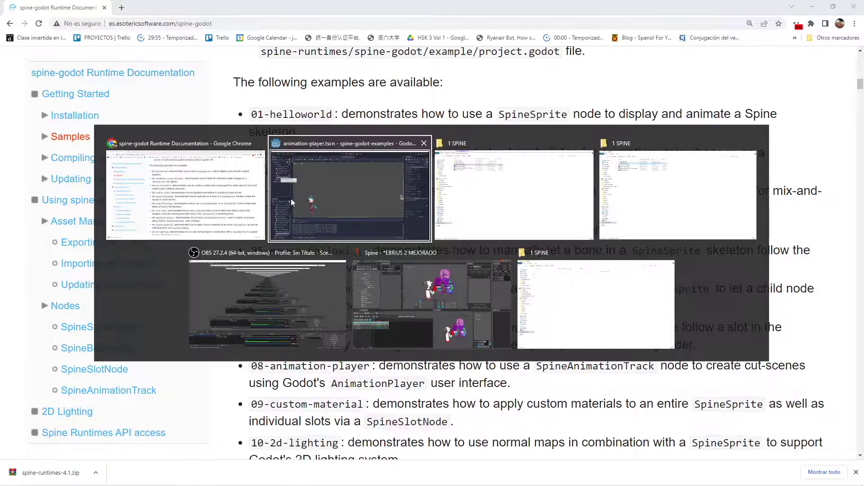
left_click(314, 225)
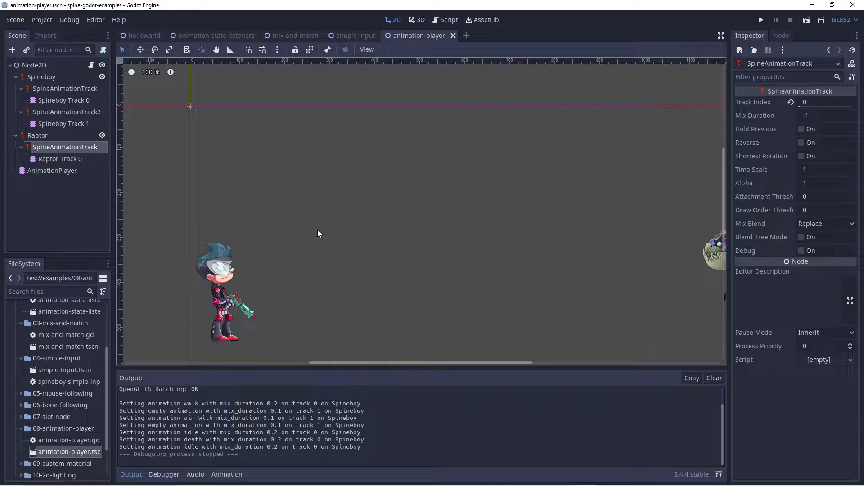